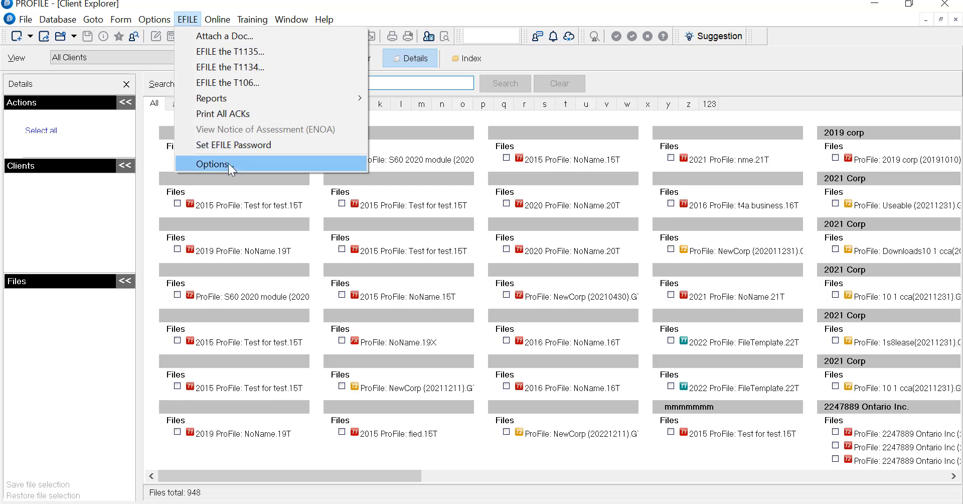
Step: Review the T3/FX transmitter's account number and web access code in the electronic filing options and accept the dialog
click(230, 165)
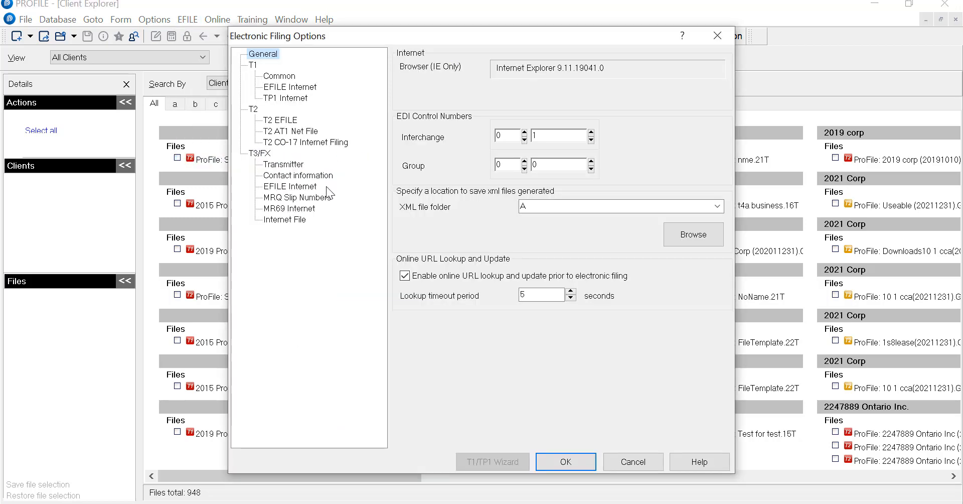
click(267, 188)
click(282, 164)
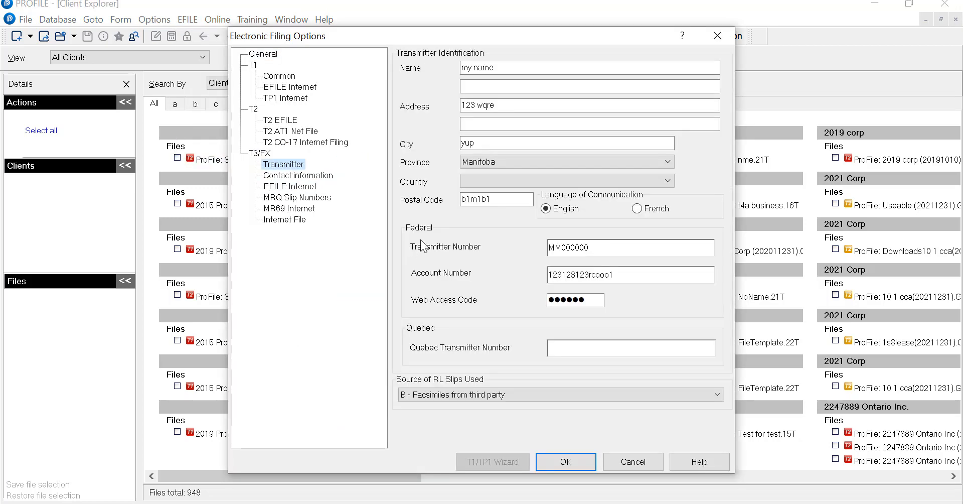
click(549, 272)
click(570, 299)
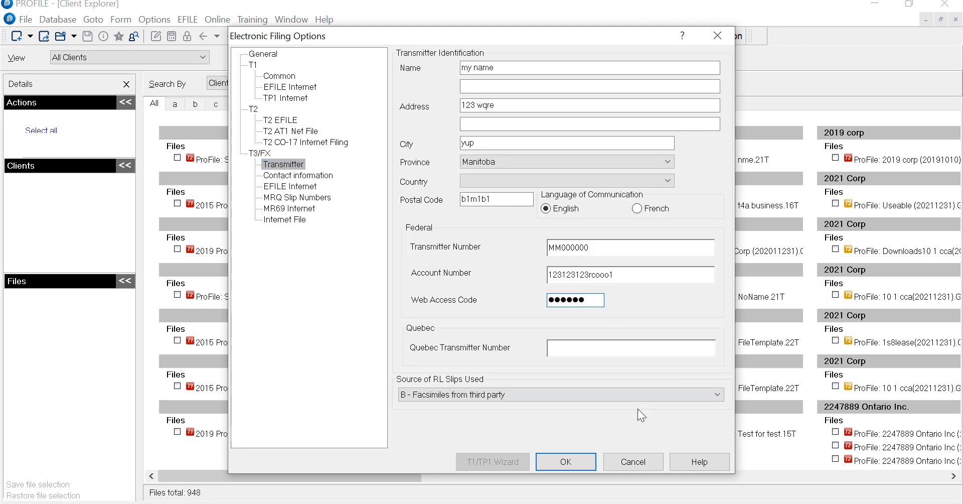
click(568, 460)
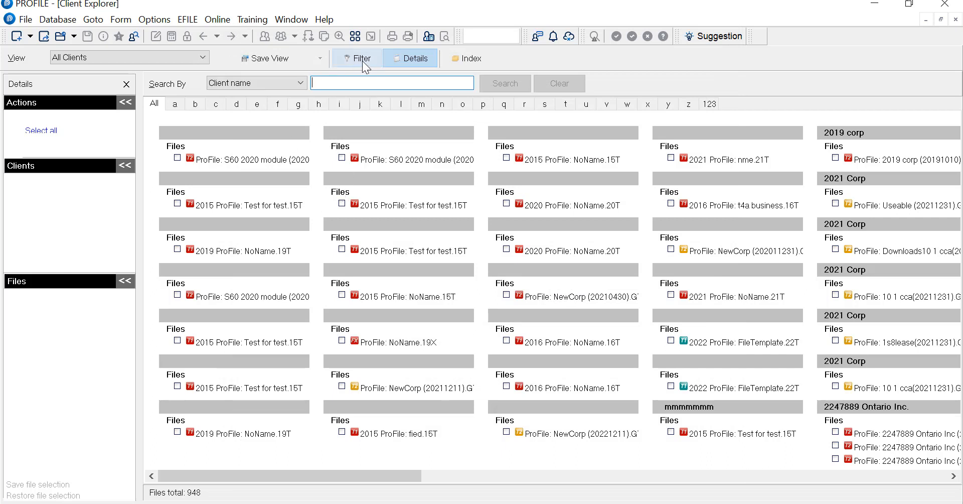
Step: Show the client filters and exclude the T1, T2 and T3 modules so only FX stays included
click(100, 25)
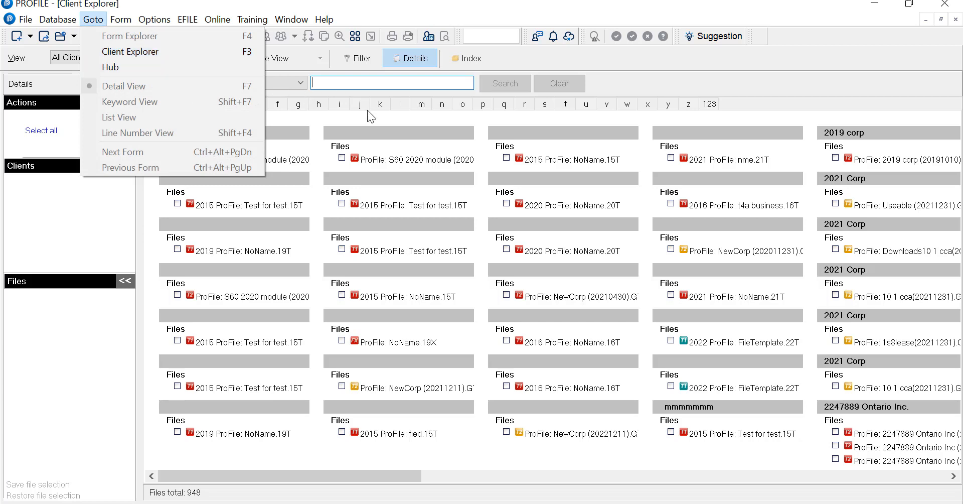
click(359, 59)
click(356, 58)
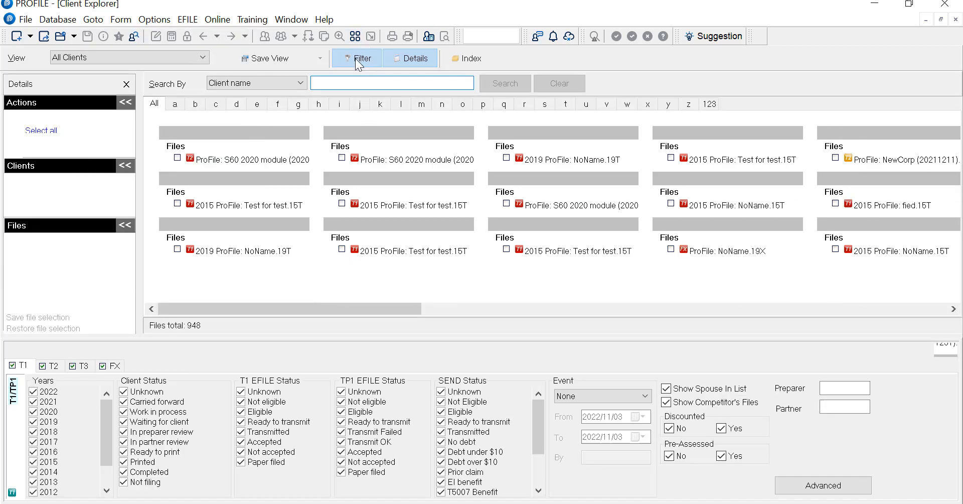
click(43, 366)
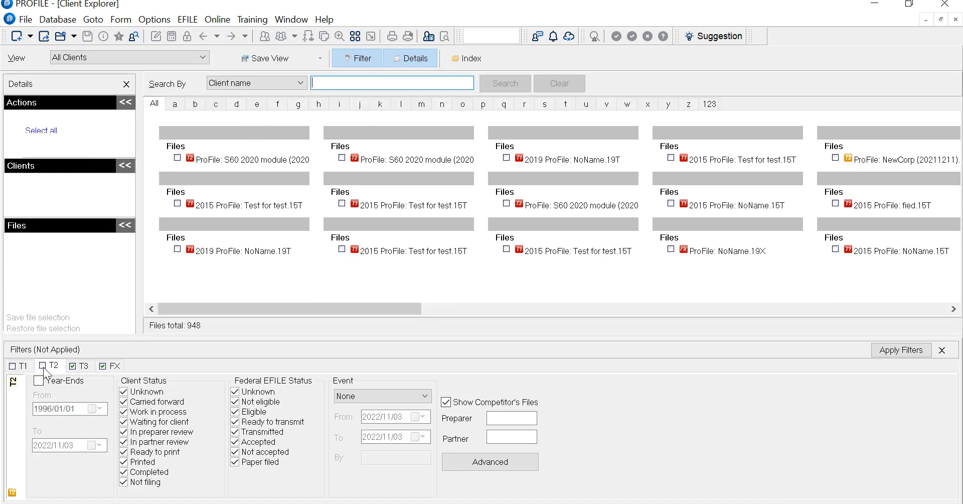
click(73, 366)
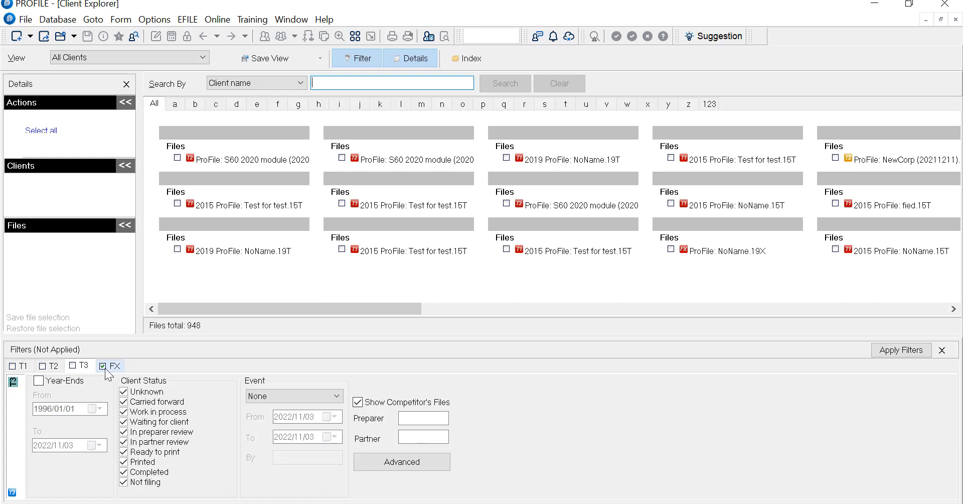
click(118, 365)
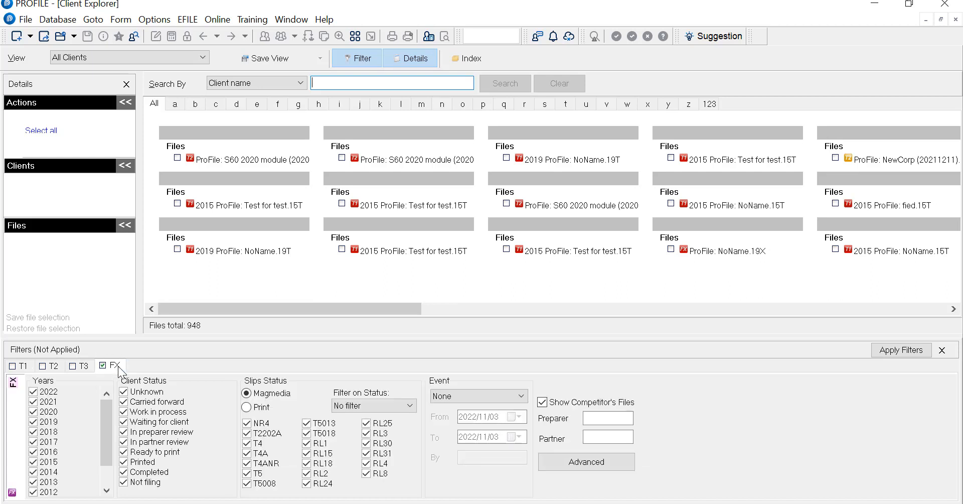
Step: Clear all years in the FX filter, include only 2021, and apply the filters
right_click(67, 407)
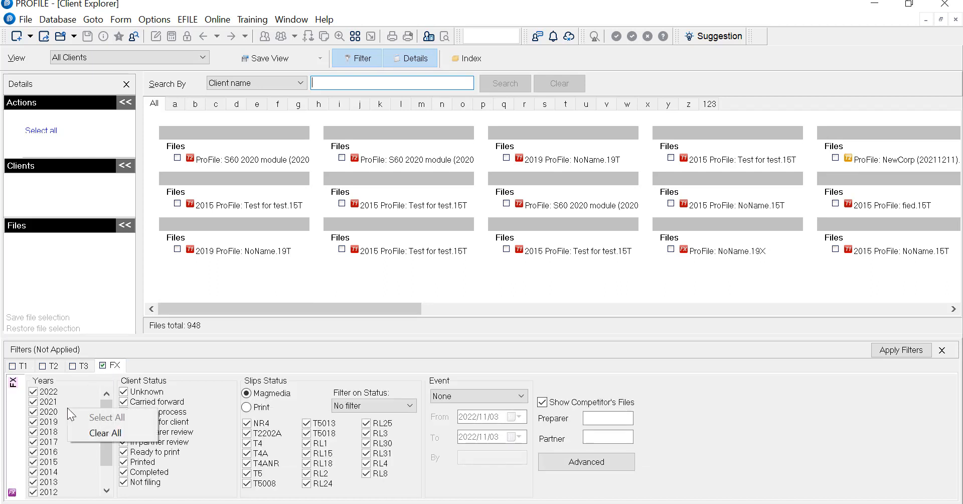
click(106, 432)
click(34, 401)
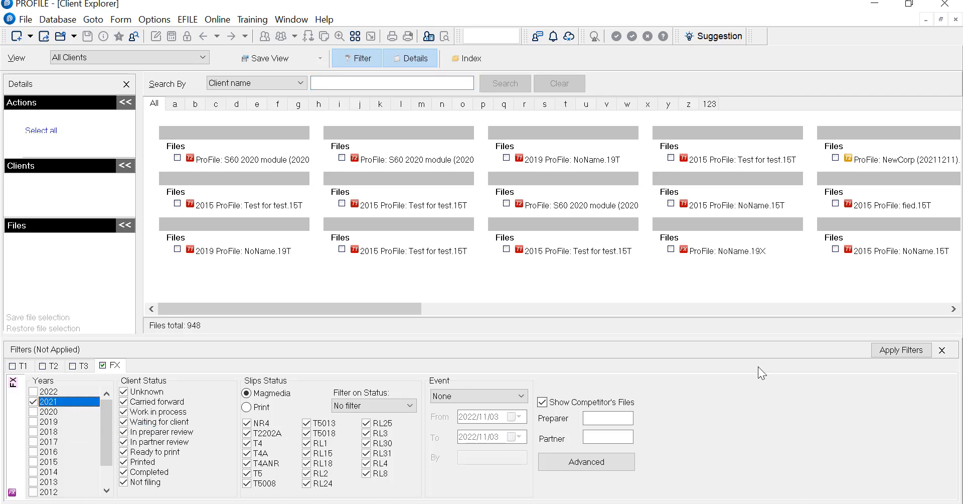
click(889, 350)
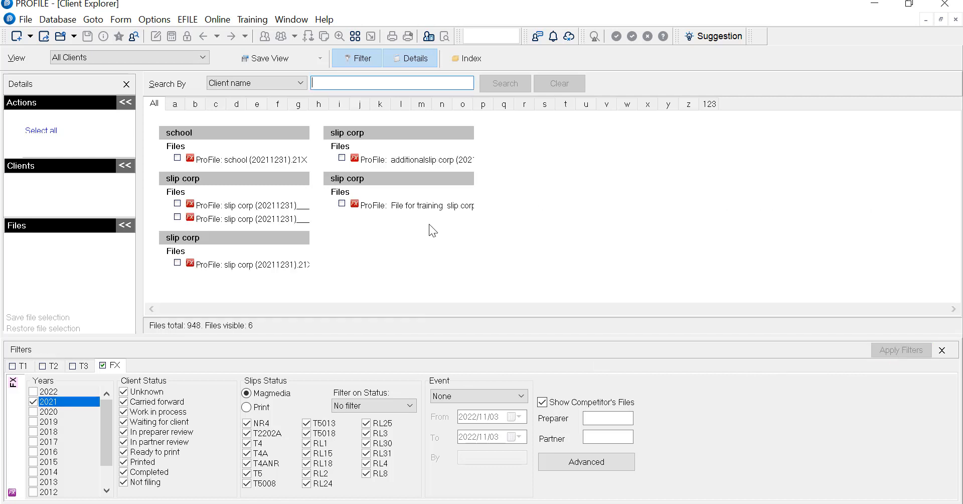
Step: Select the files slip corp (20211231).21X and additionalslip corp (20211231).21X and start building their EFILE batch
click(177, 263)
click(341, 158)
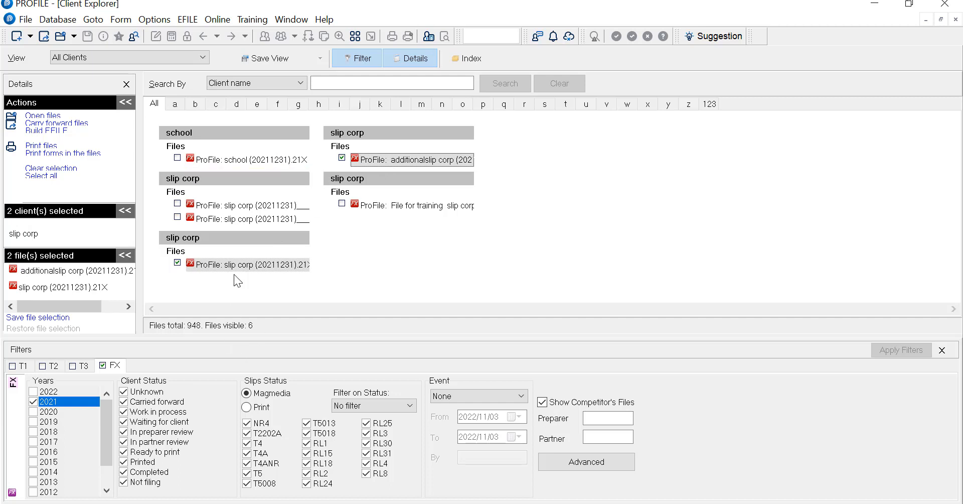
click(46, 131)
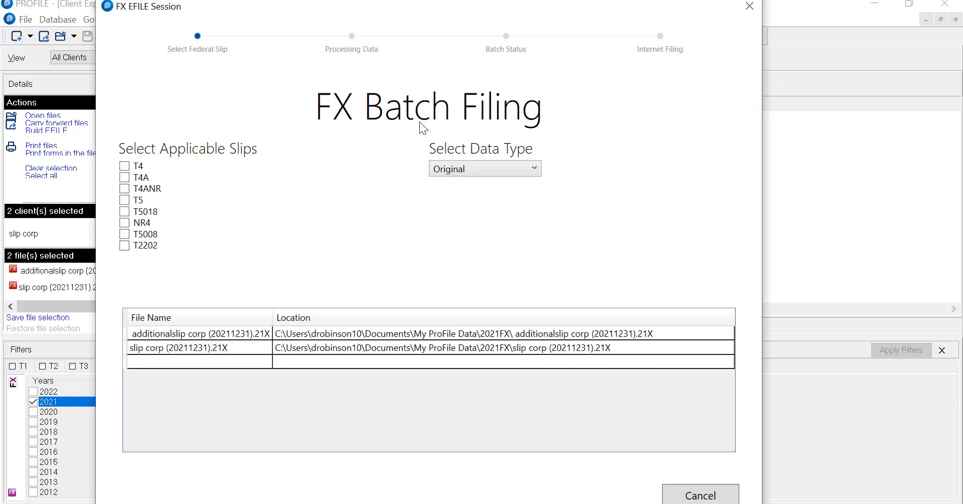
Step: Try to build the FX batch with the T4, T5 and T5018 slips
click(125, 166)
click(125, 201)
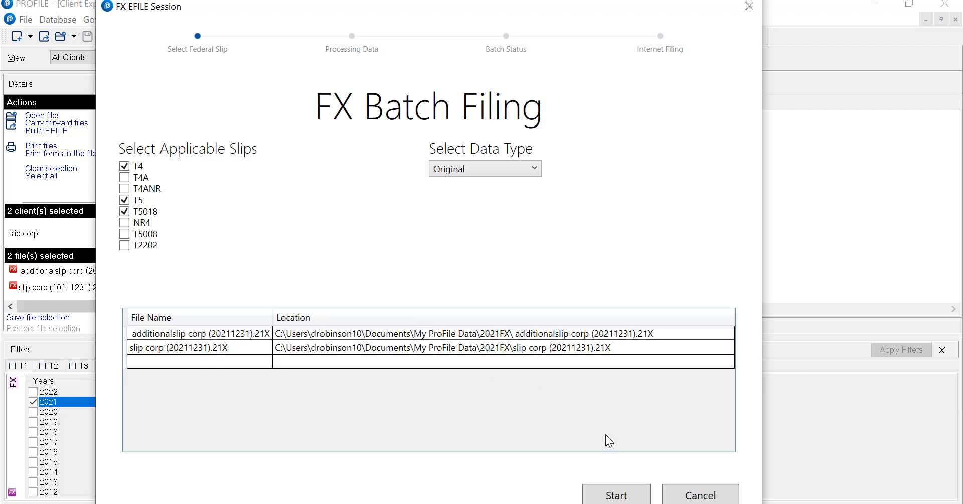
click(610, 495)
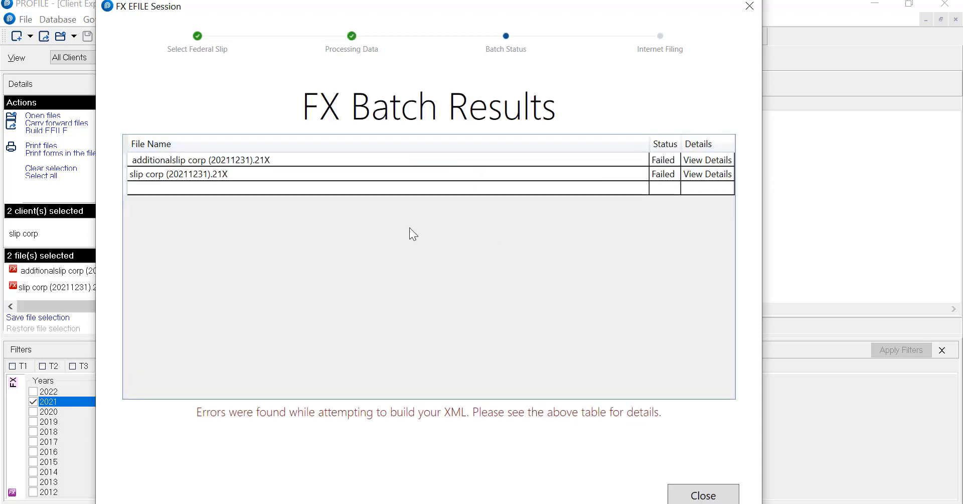
Step: Examine the error details of both files in the FX batch results and close the session
click(321, 160)
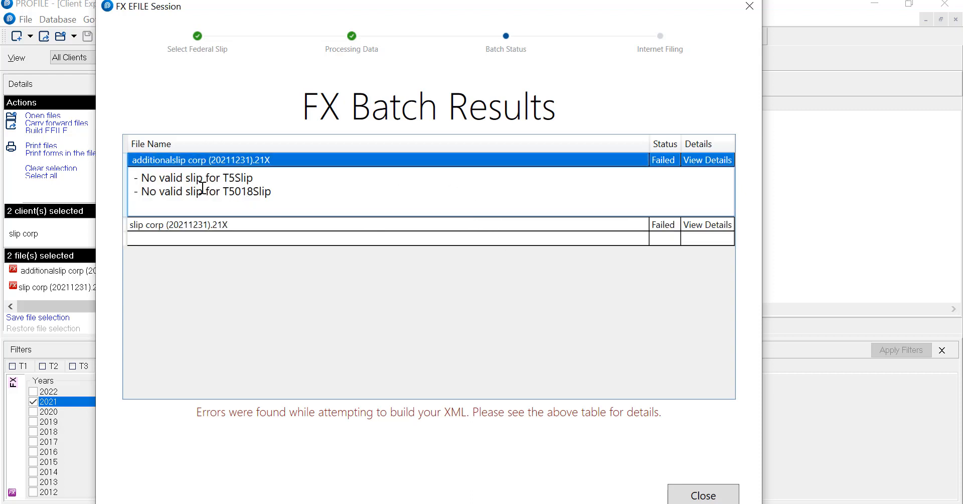
click(246, 226)
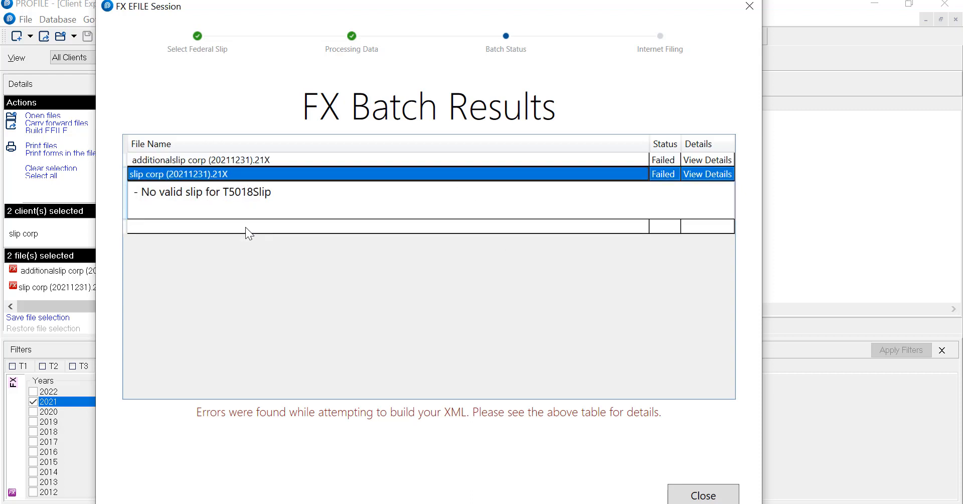
click(237, 161)
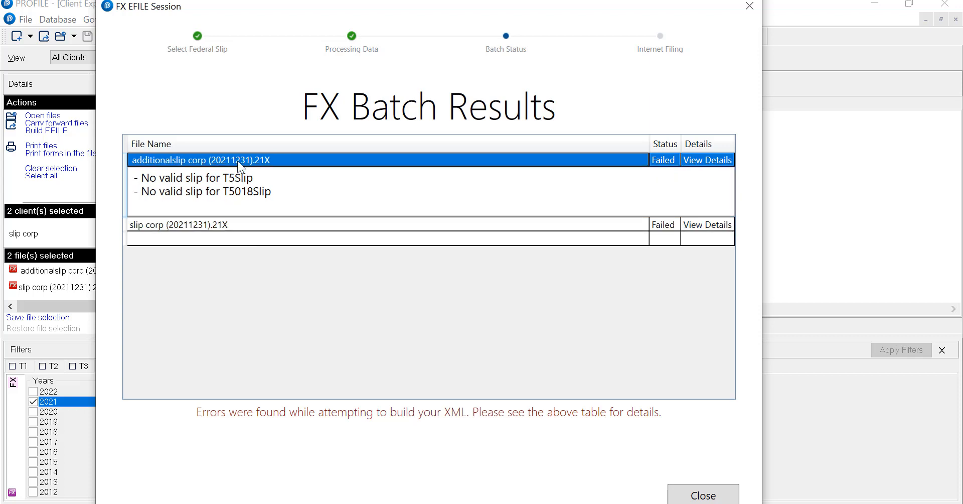
click(702, 495)
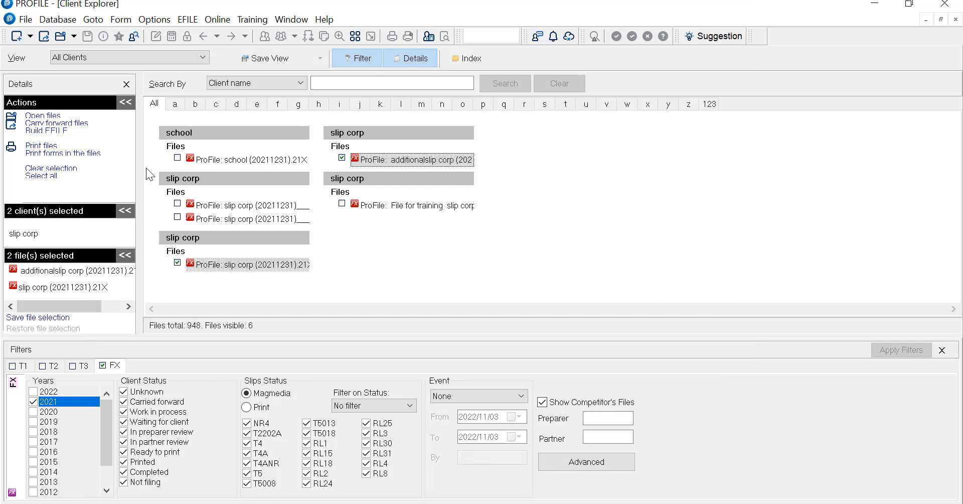
Step: Build a new EFILE batch for the two selected files with only the T4 slip included
click(52, 132)
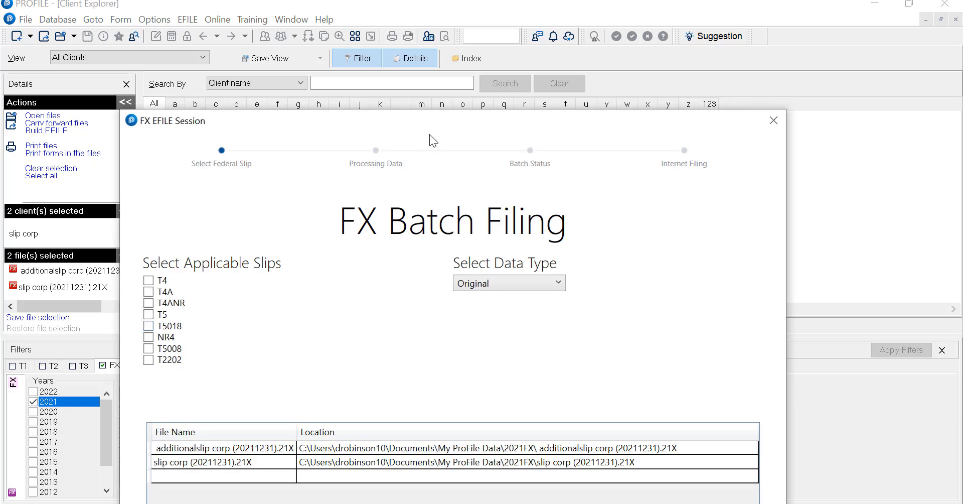
drag(426, 129, 438, 75)
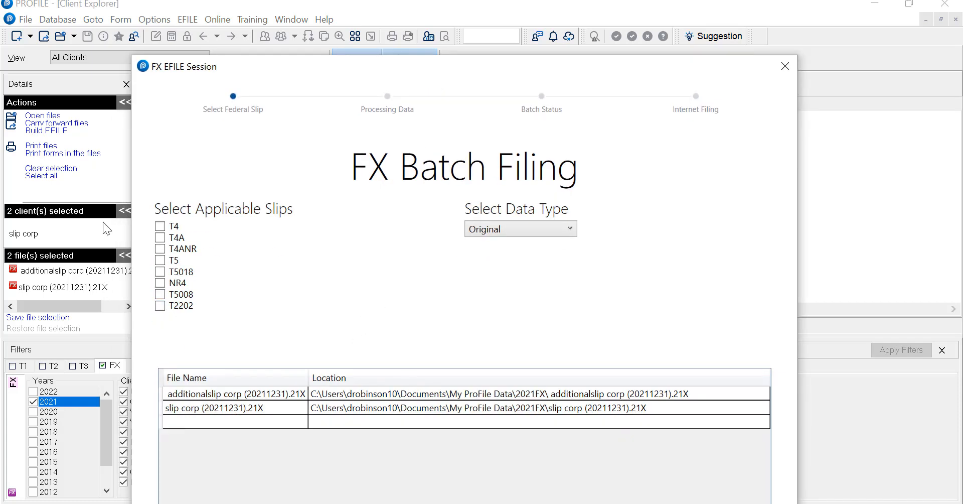
click(160, 226)
drag(396, 78, 404, 28)
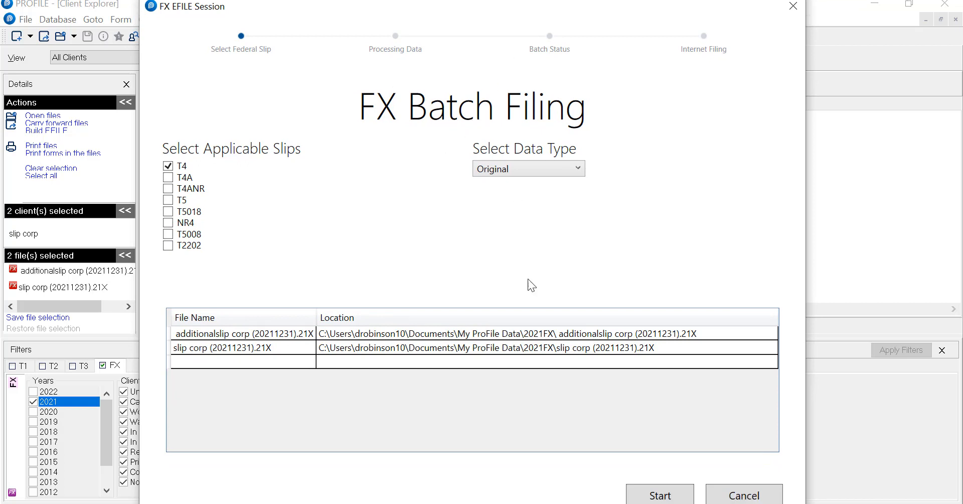
click(651, 496)
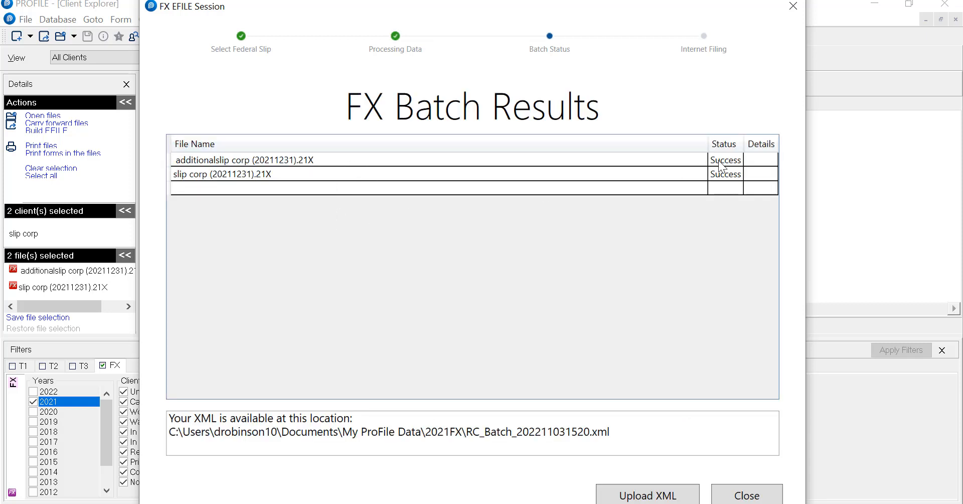
Step: Sort the batch results by status and examine the folder and file name of the generated XML
click(724, 142)
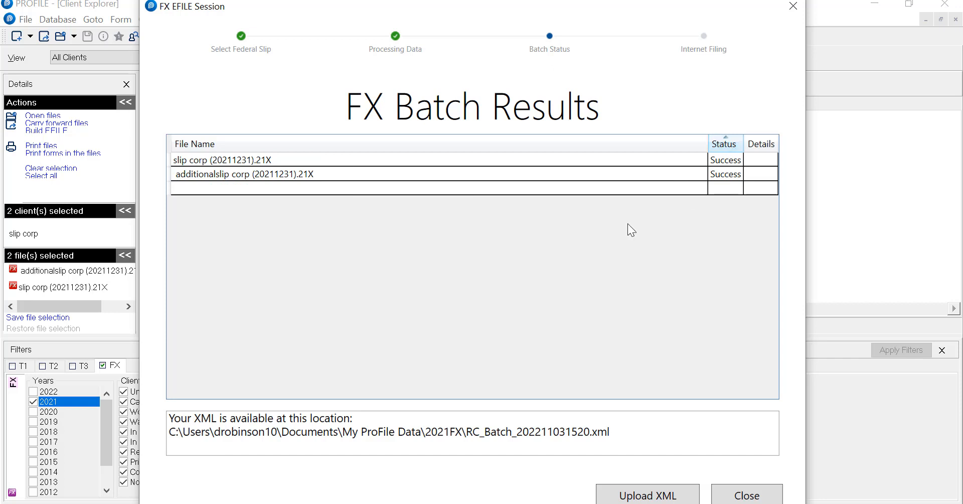
drag(424, 406, 460, 406)
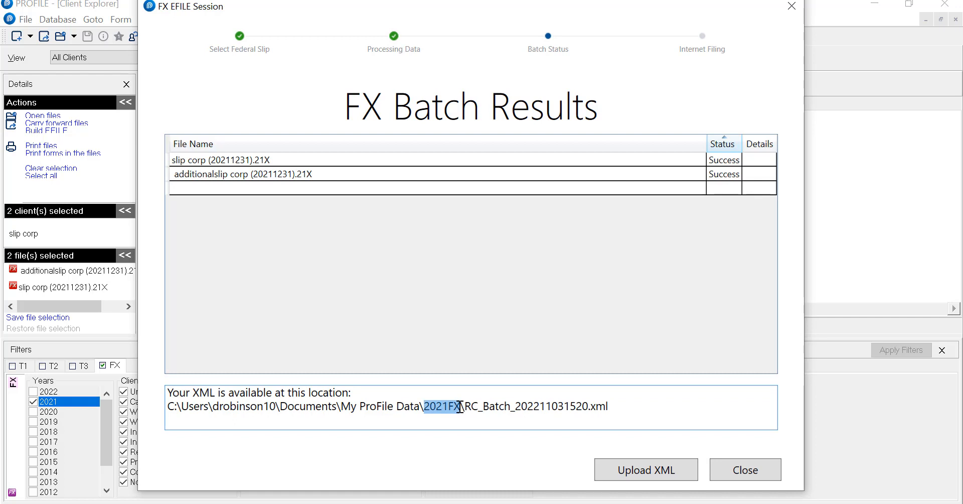
drag(465, 406, 587, 416)
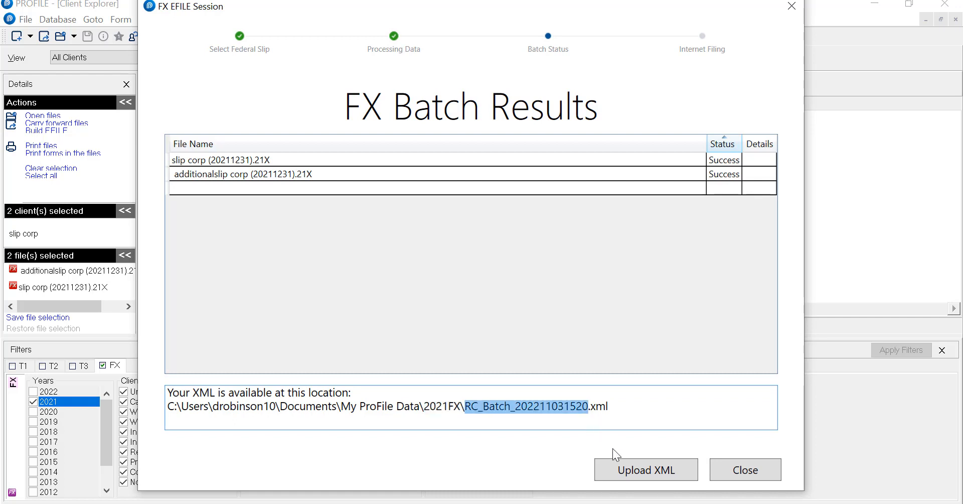
Step: Start uploading the batch XML, agree to the Internet file transfer terms of use, and close the EFILE session
click(644, 472)
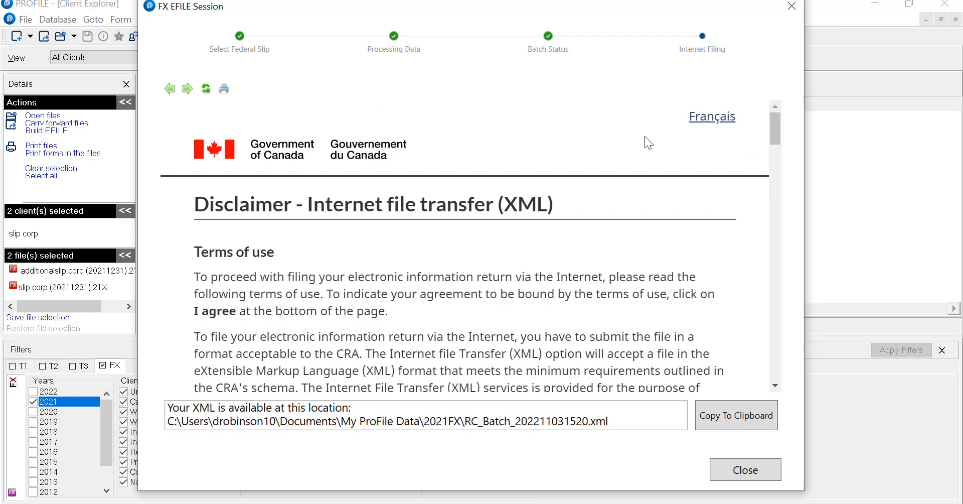
drag(775, 127, 776, 308)
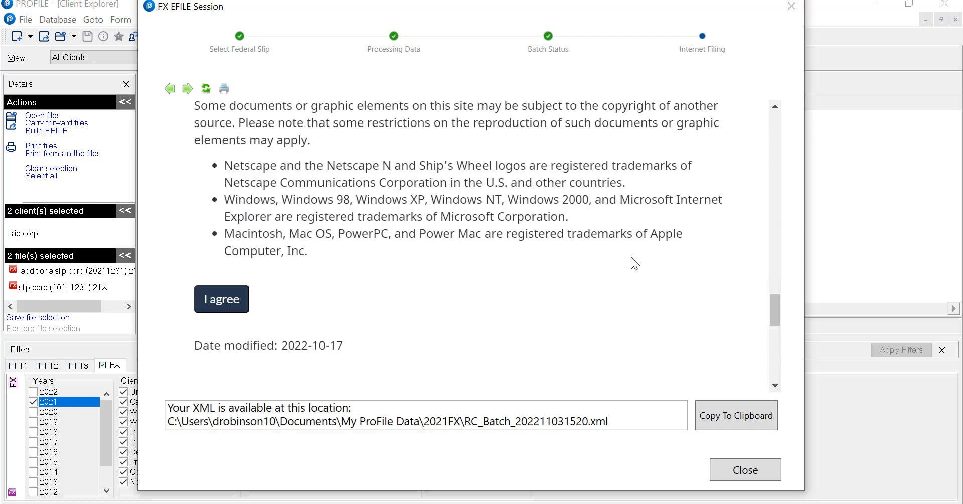
click(223, 302)
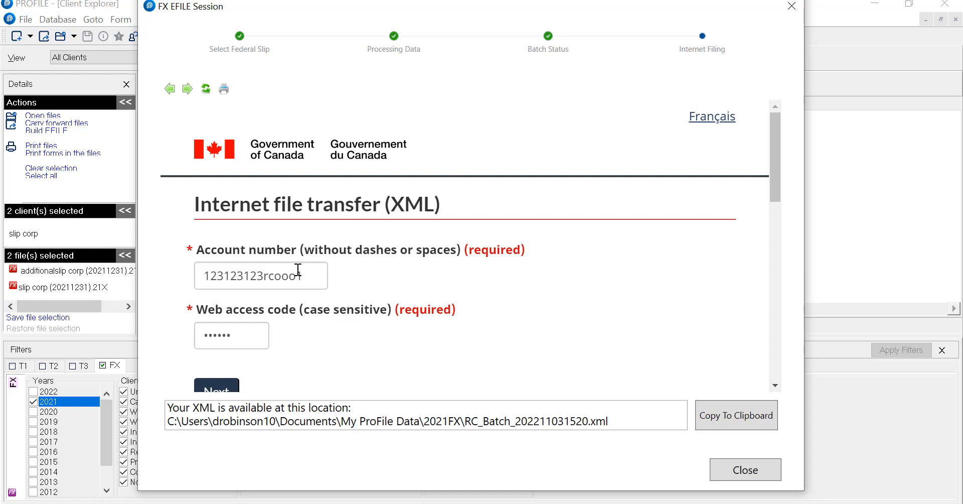
click(745, 469)
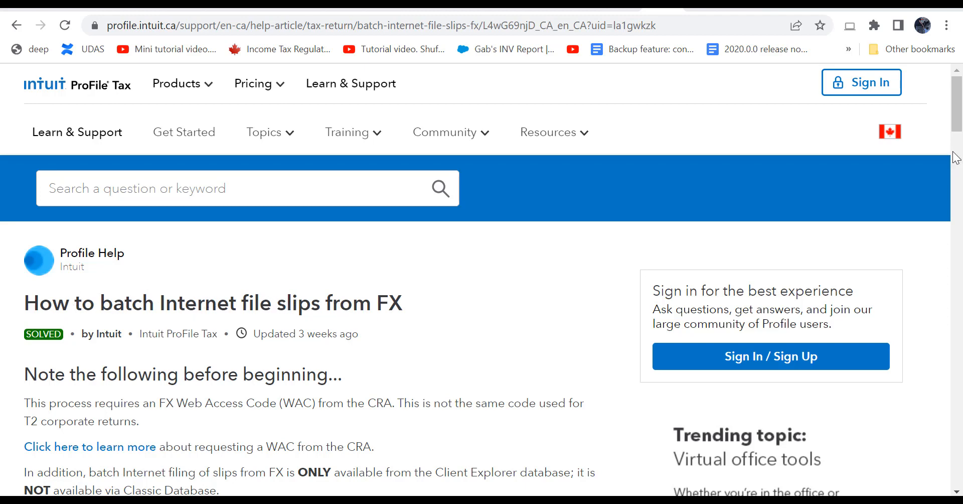
Step: In the browser, read the end of the "How to batch Internet file slips from FX" article, highlighting the advice to capture the confirmation window
drag(959, 128, 962, 391)
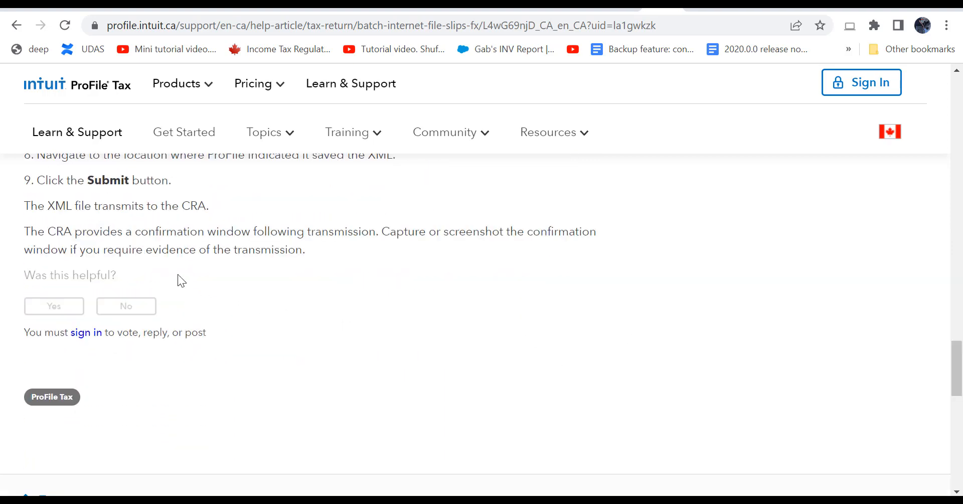
drag(25, 230, 307, 253)
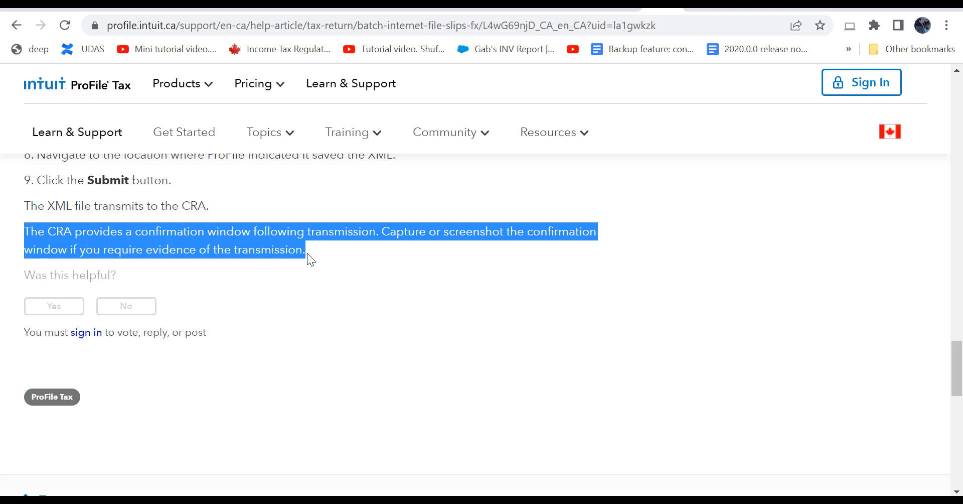
drag(381, 231, 507, 237)
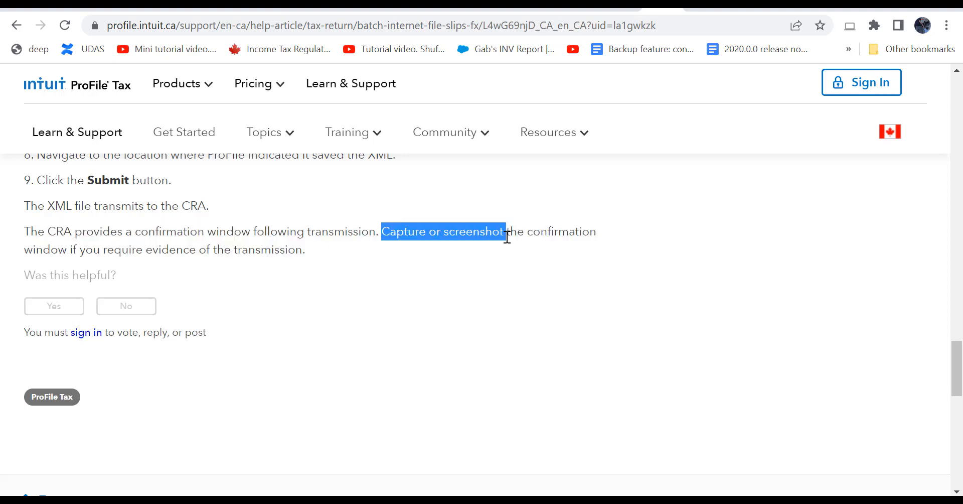
drag(507, 236, 505, 237)
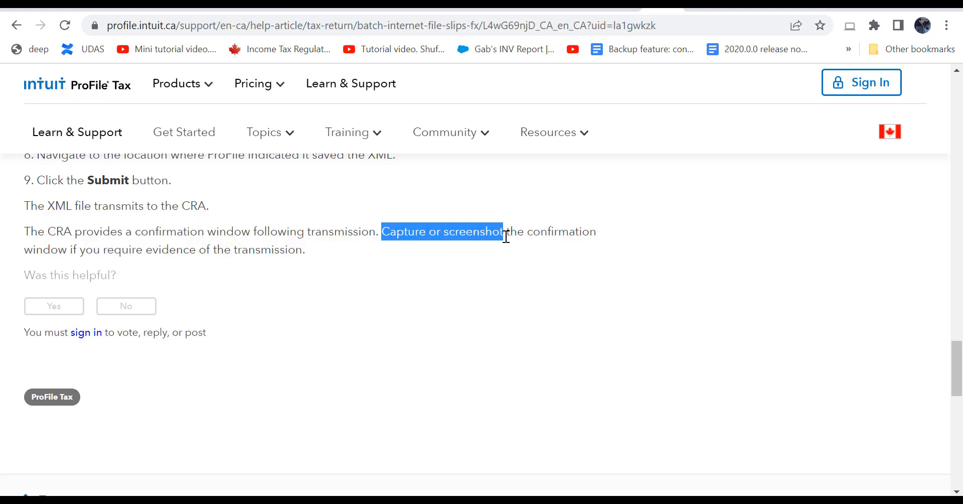